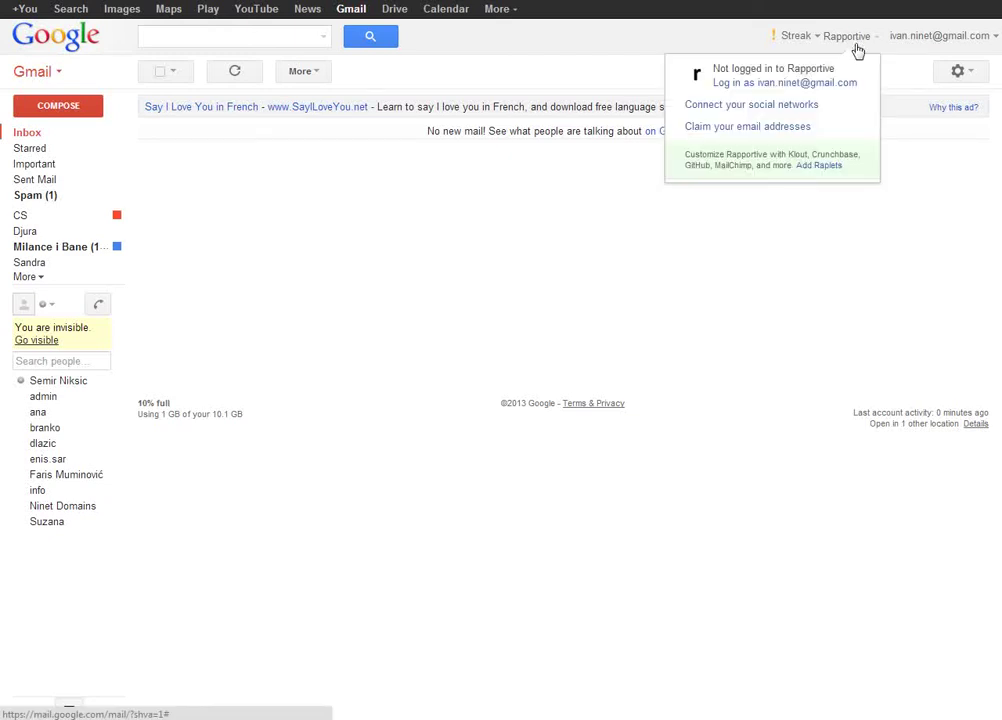
Step: Choose 'Log in as' in the Rapportive dropdown to open the Google Accounts sign-in popup
left_click(788, 84)
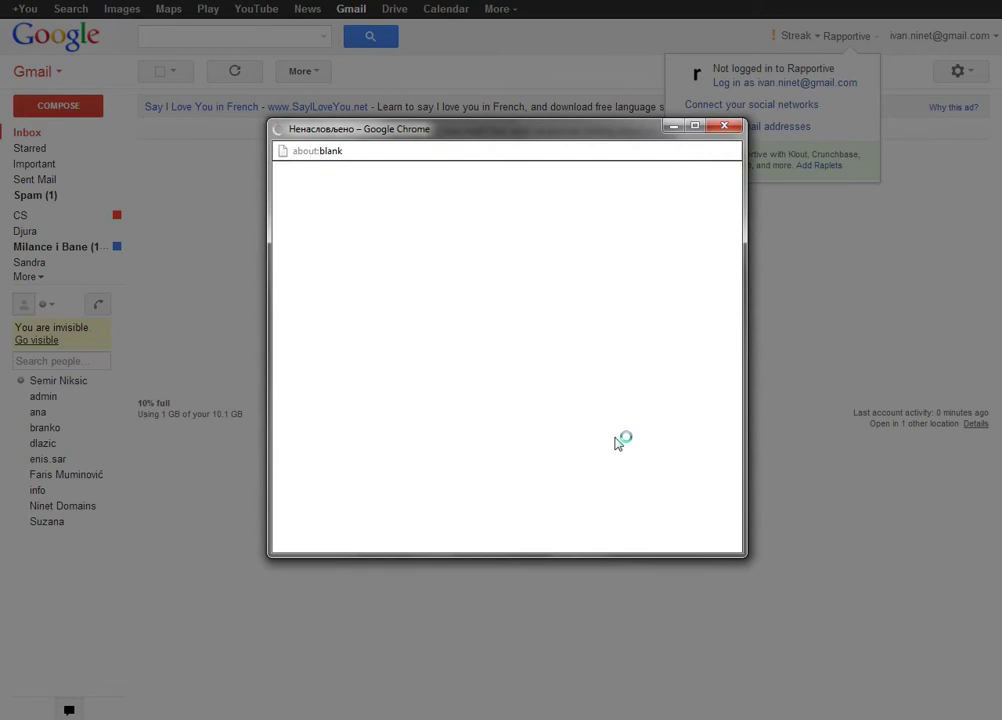
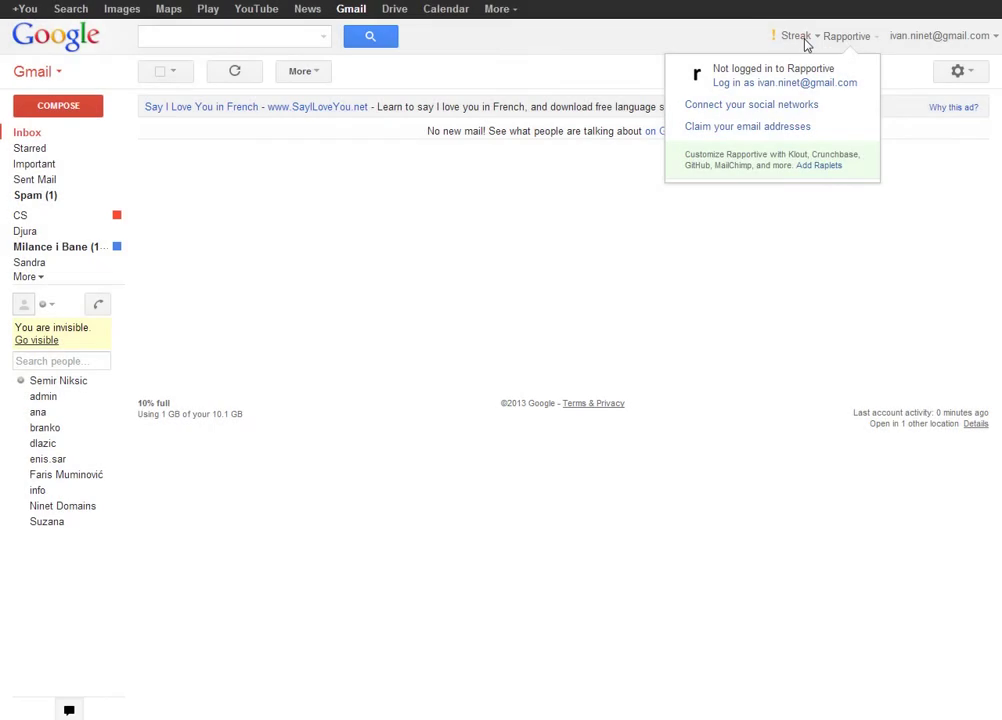
Step: Log in to Streak from its Gmail menu and grant it access to the Google account
left_click(797, 36)
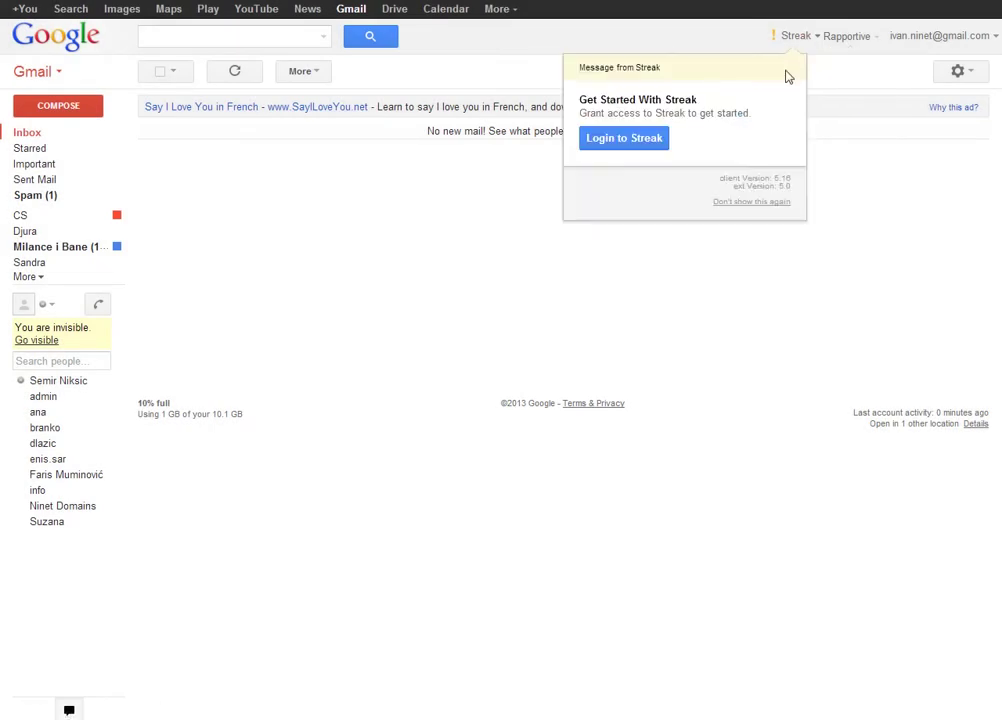
left_click(653, 140)
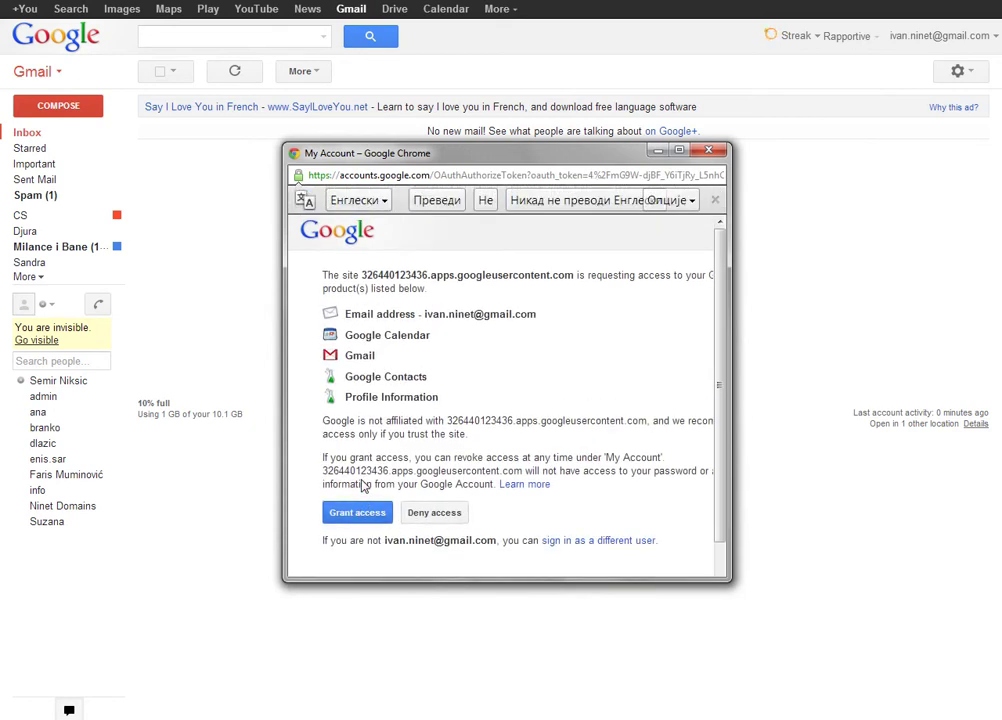
left_click(357, 512)
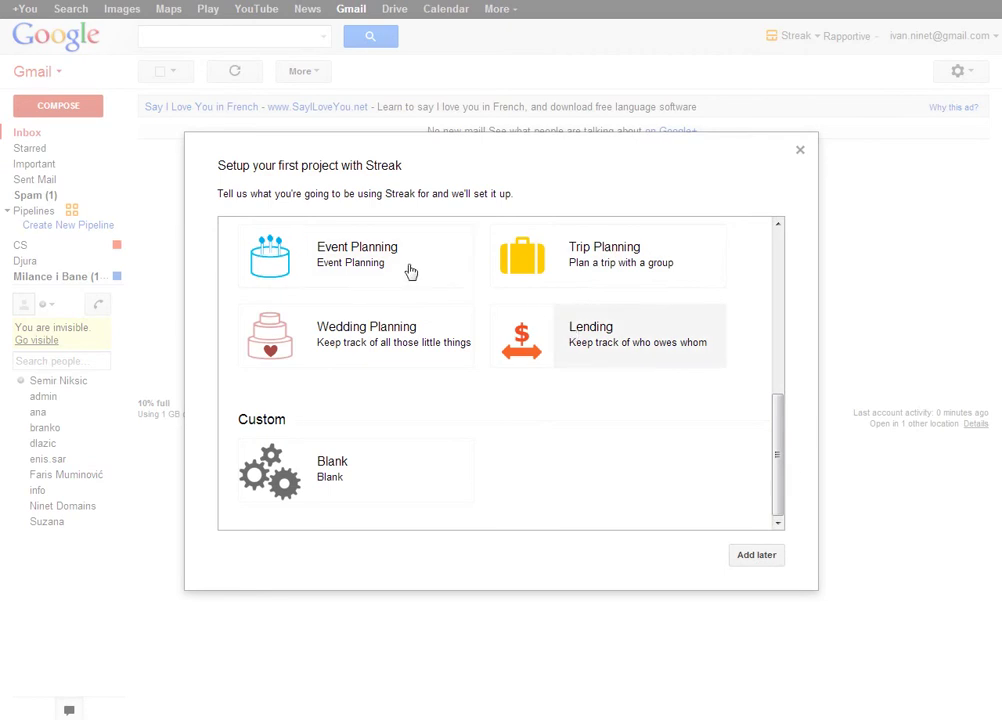
Step: Create the Event Planning pipeline and dismiss the success notice
key("Return")
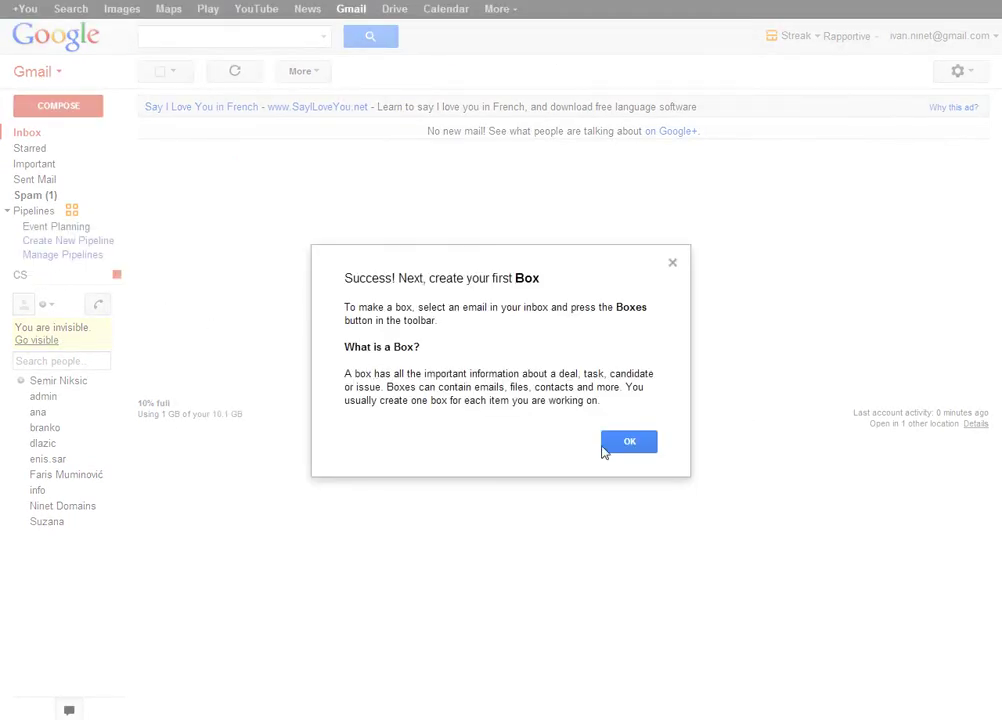
left_click(631, 444)
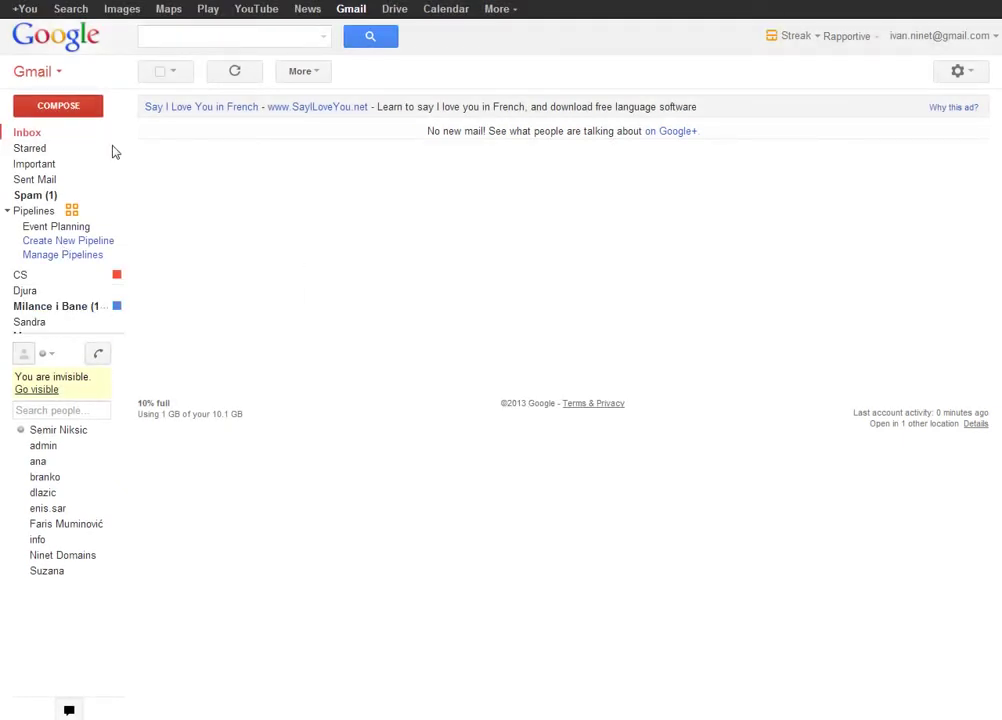
Step: Open a new message in the classic compose form and dismiss the compose tip
left_click(58, 106)
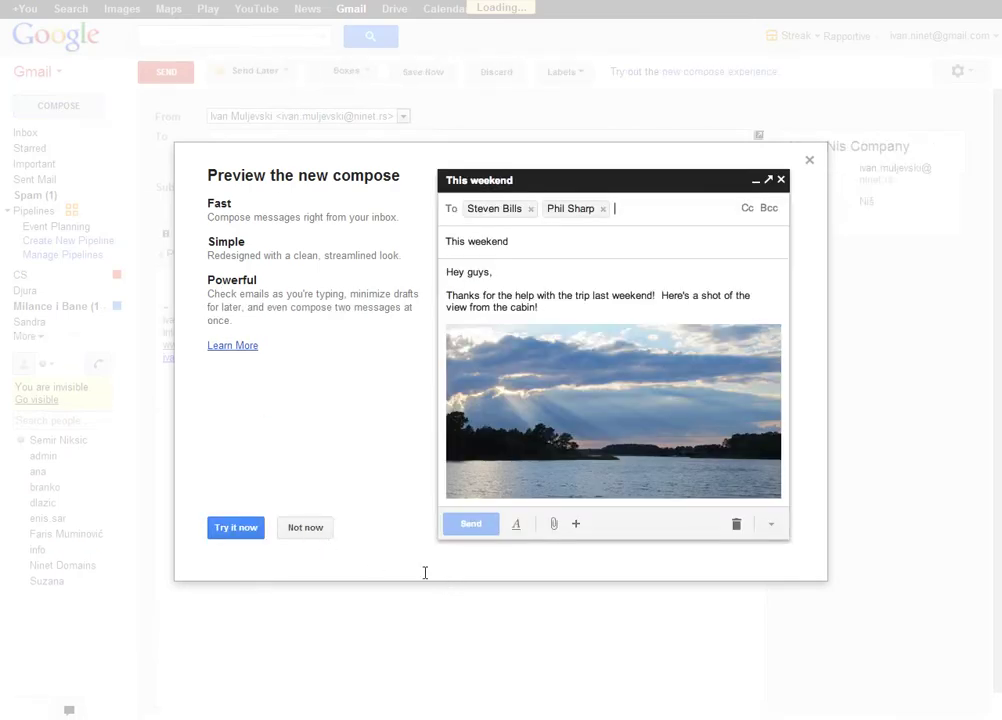
left_click(305, 527)
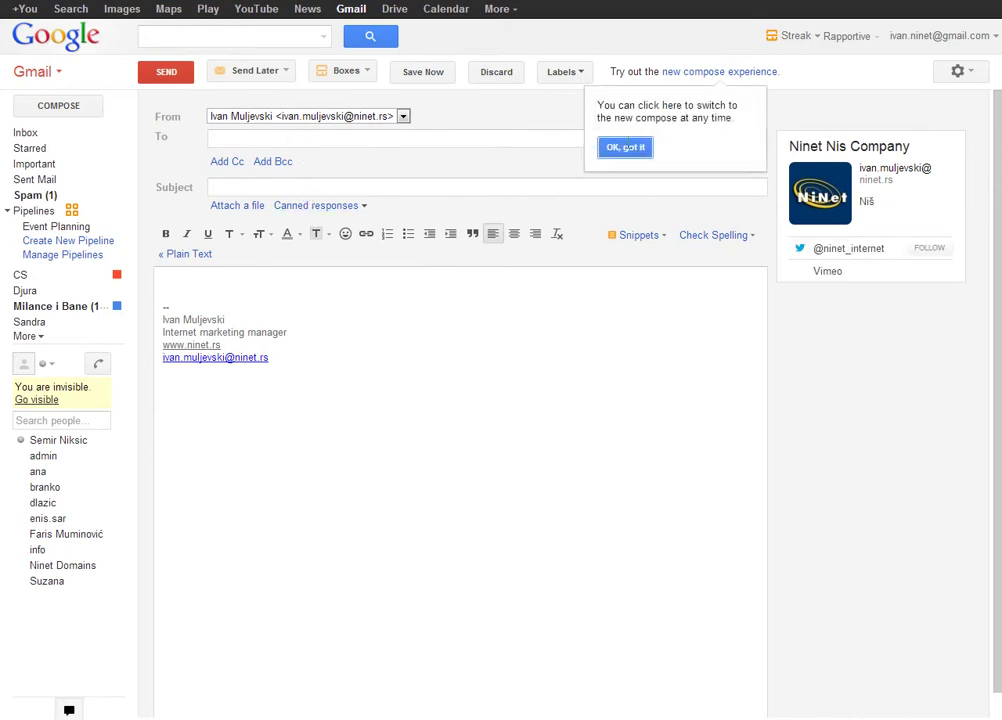
left_click(403, 139)
left_click(325, 138)
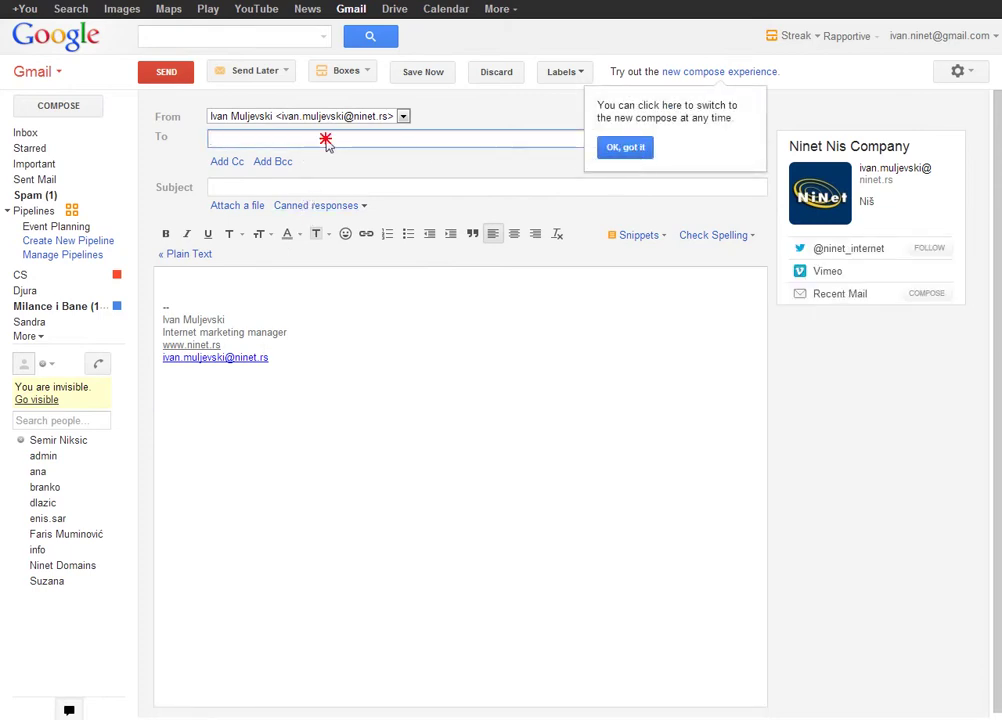
left_click(331, 141)
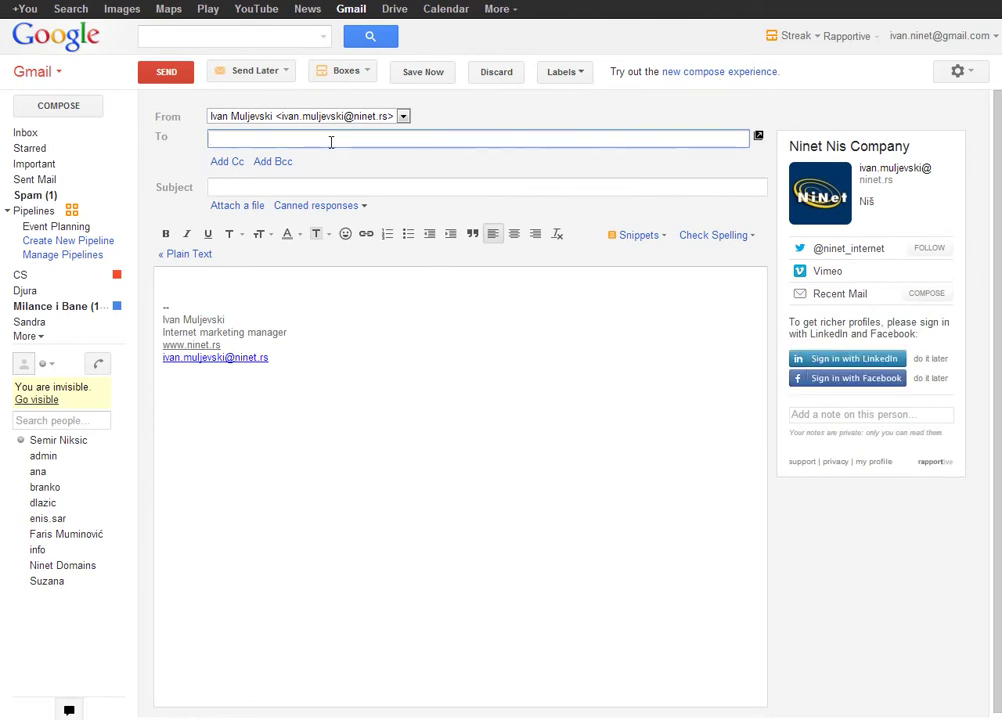
type("placebo")
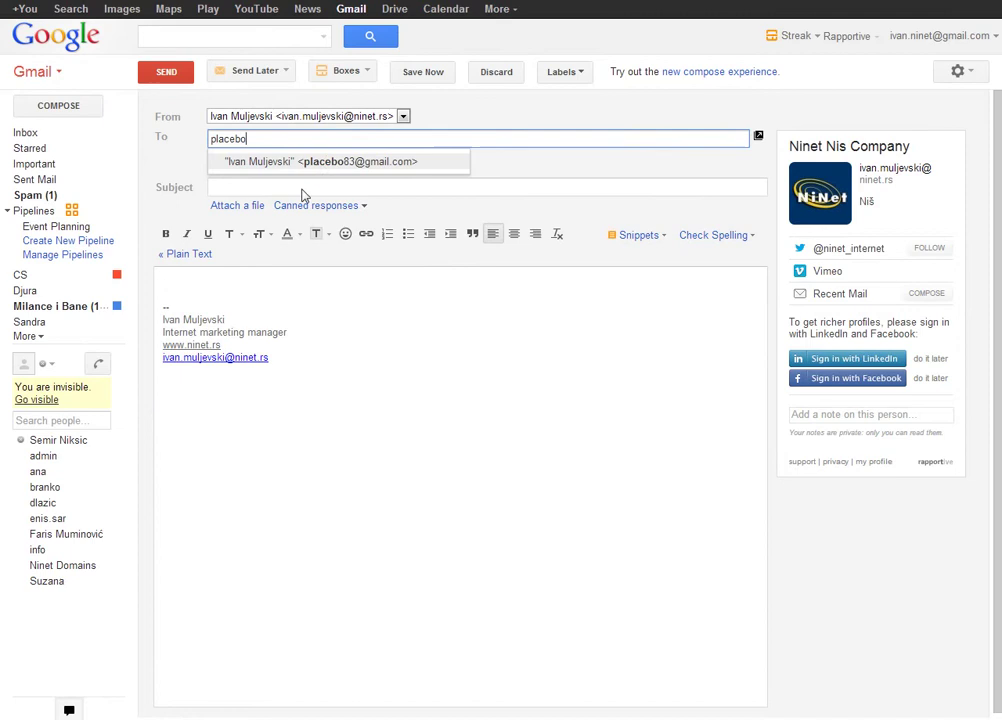
key("Return")
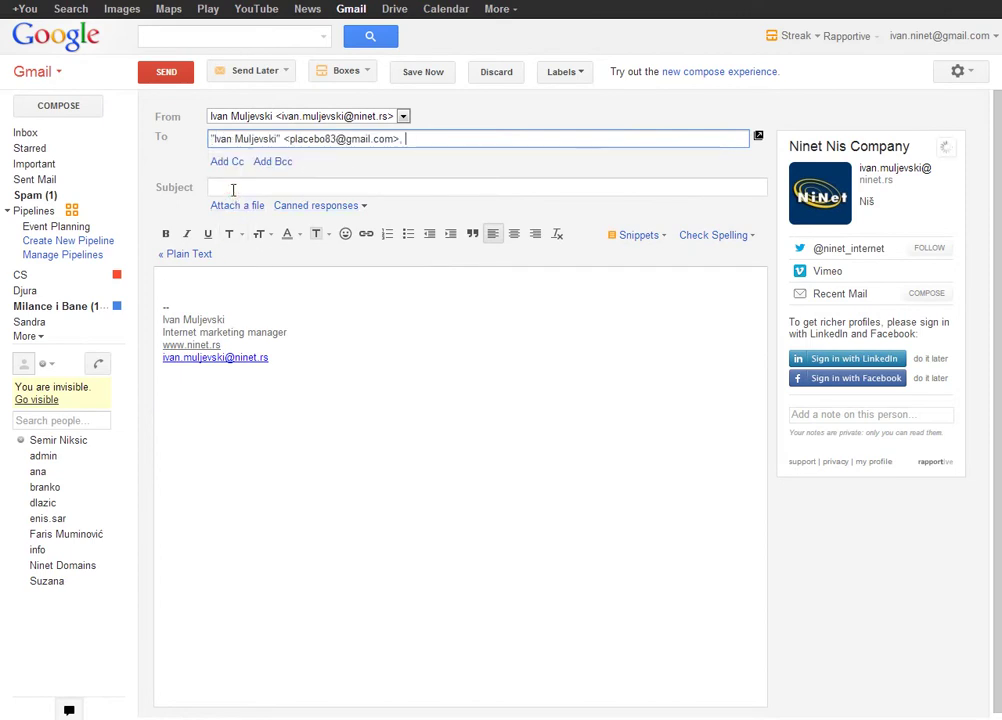
key("Tab")
type("test")
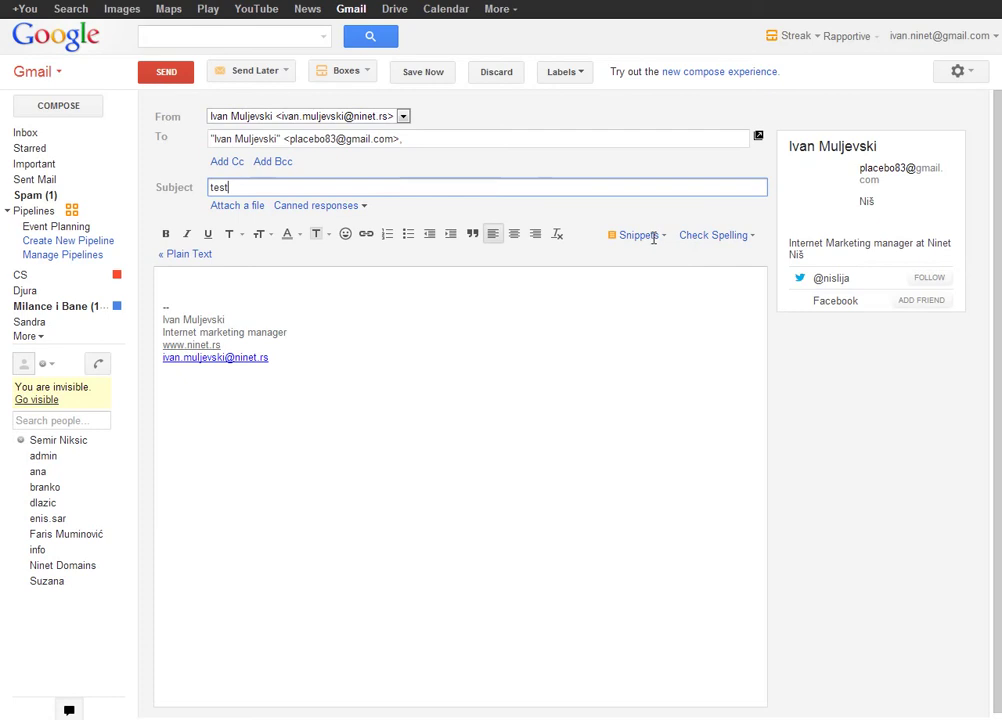
key("Tab")
type("test")
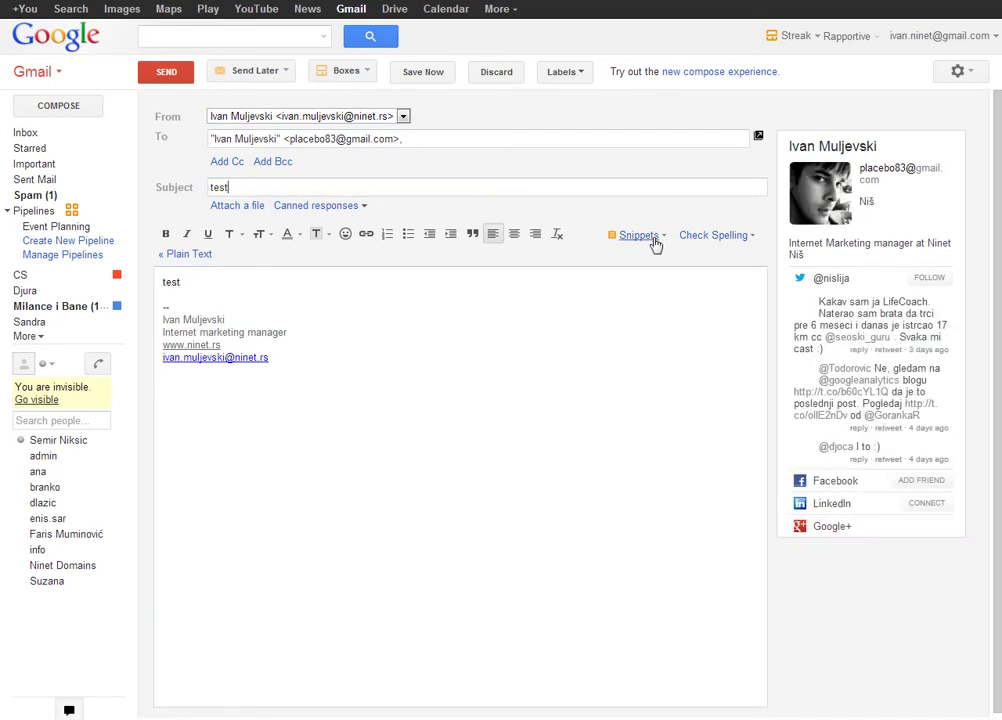
Step: Create snippet 'Proba' with trigger !pr and text 'Ovo je primer za slanje'
left_click(640, 235)
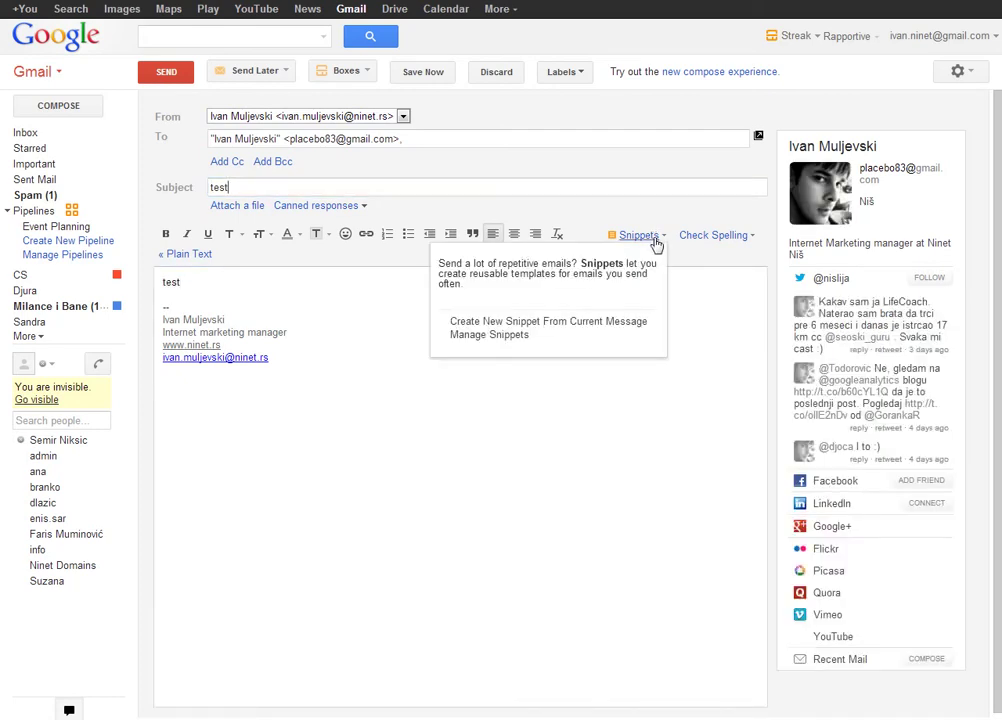
left_click(540, 333)
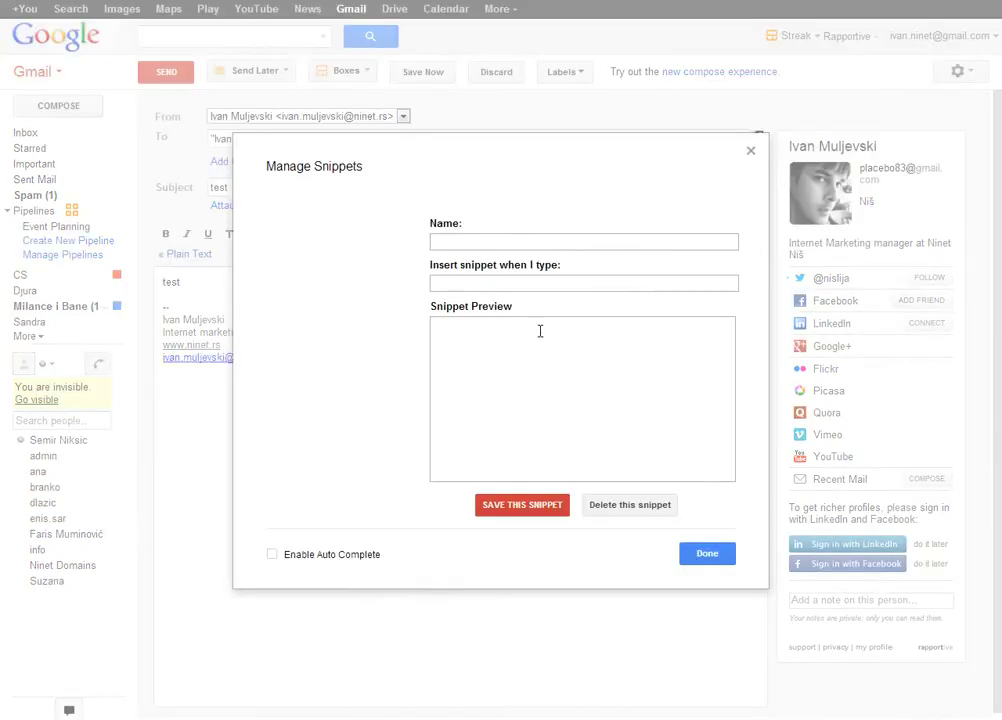
left_click(491, 240)
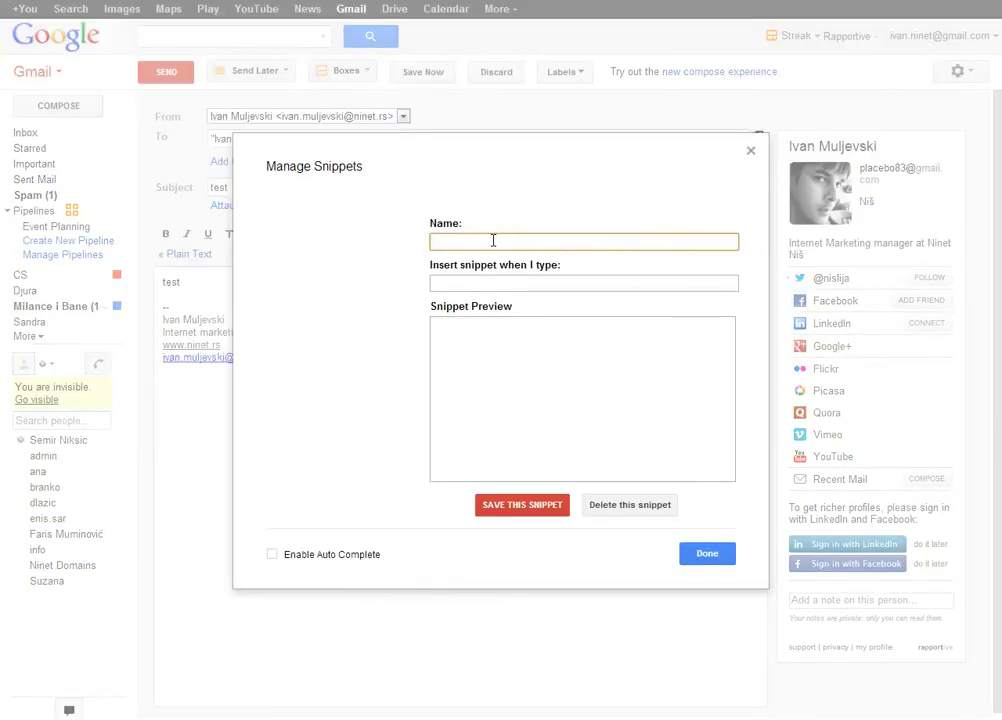
type("Proba")
left_click(479, 284)
type("!pr")
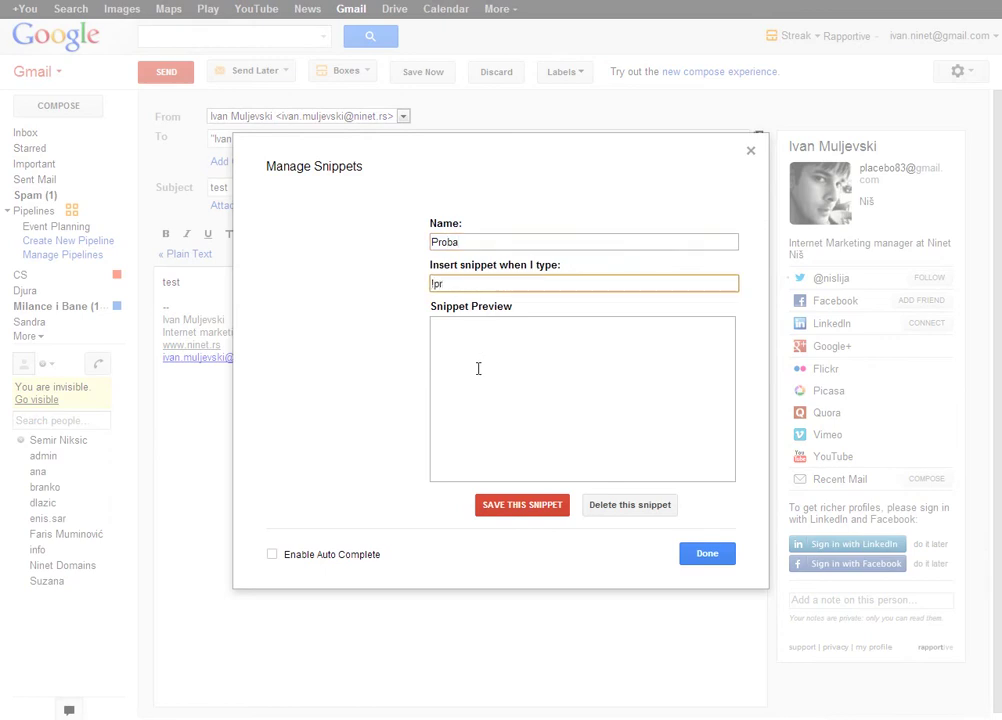
left_click(478, 369)
type("Ovo je primer za sla")
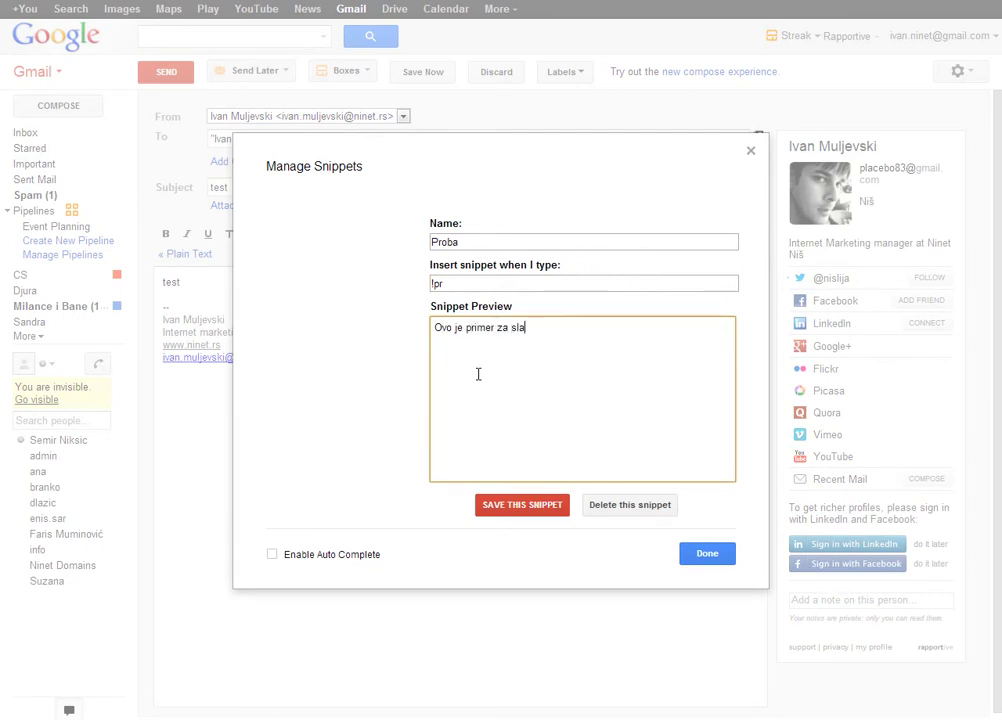
type("dnje")
left_click(522, 504)
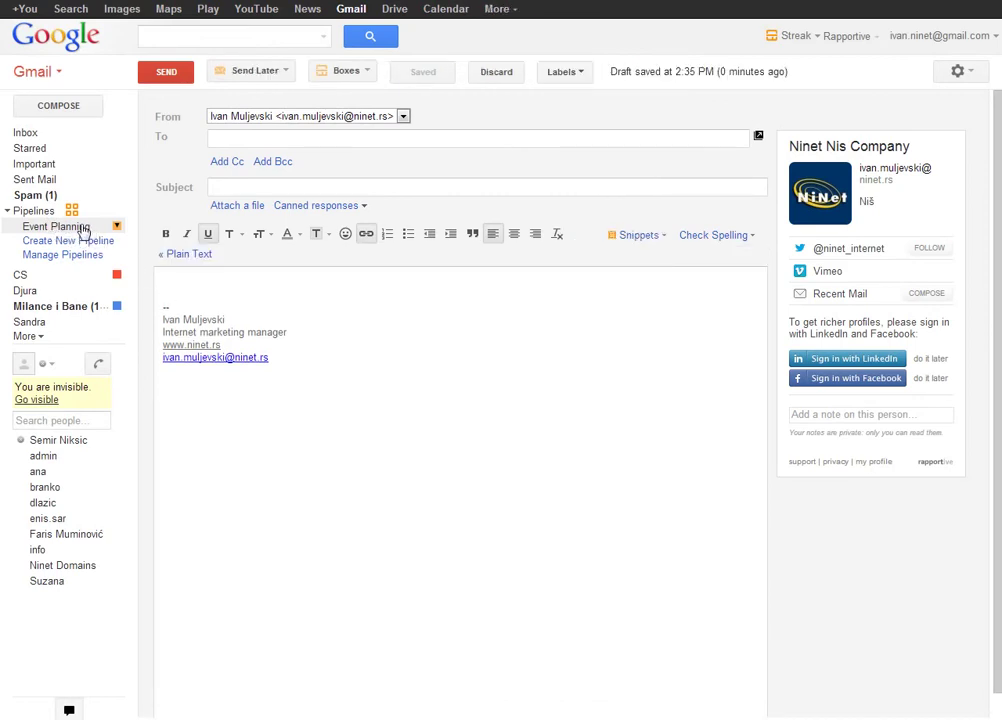
Step: Open the empty Event Planning pipeline and check its Name column options
left_click(56, 226)
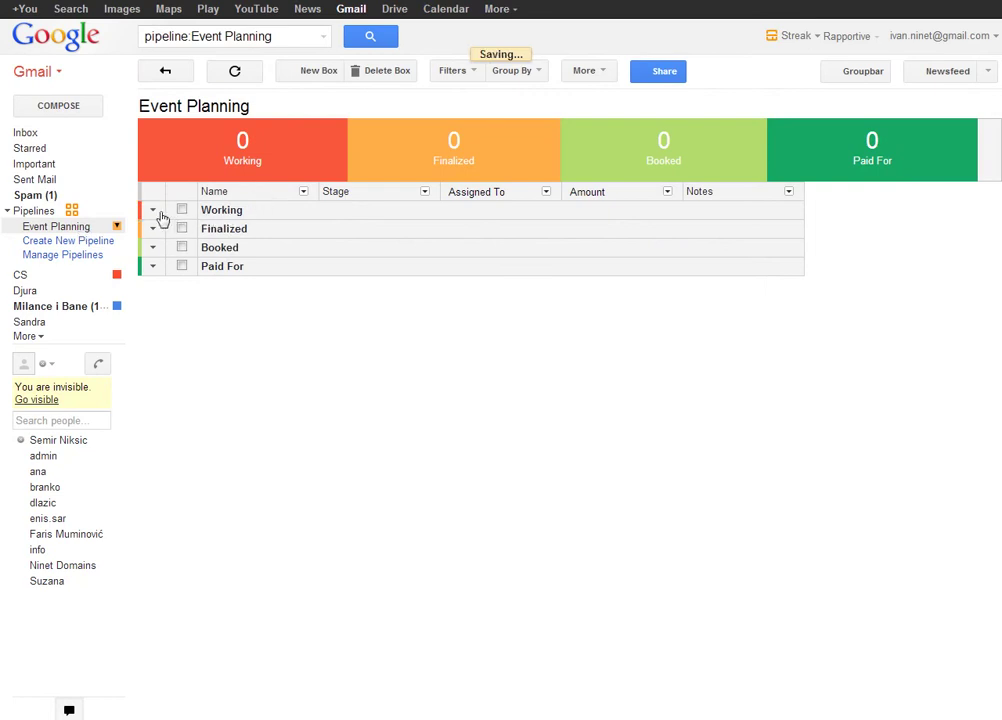
left_click(303, 192)
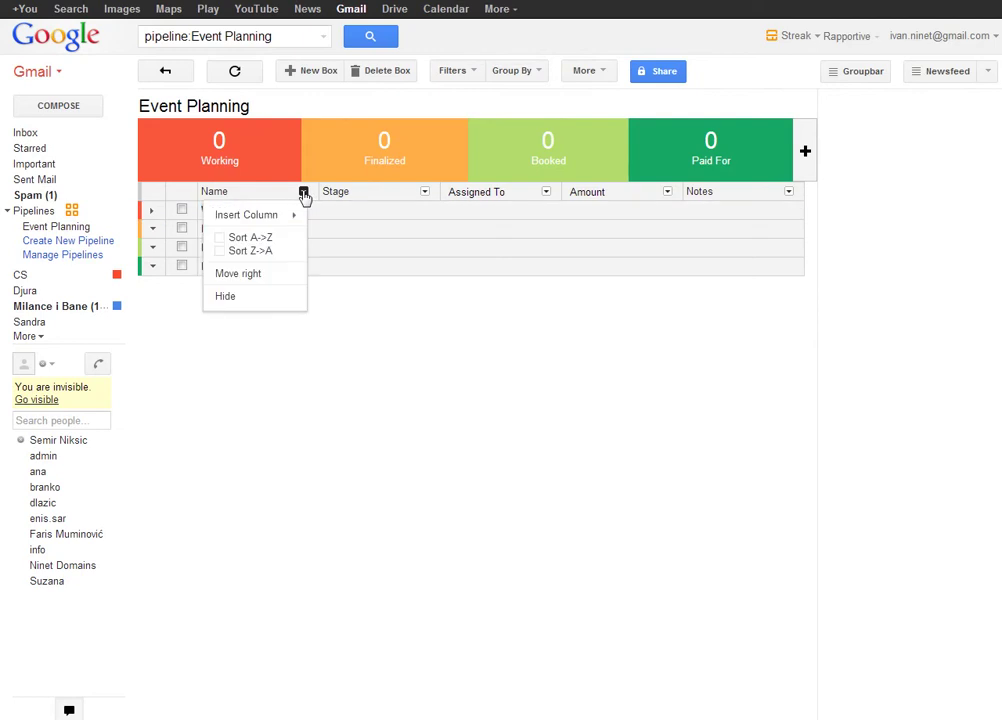
left_click(678, 405)
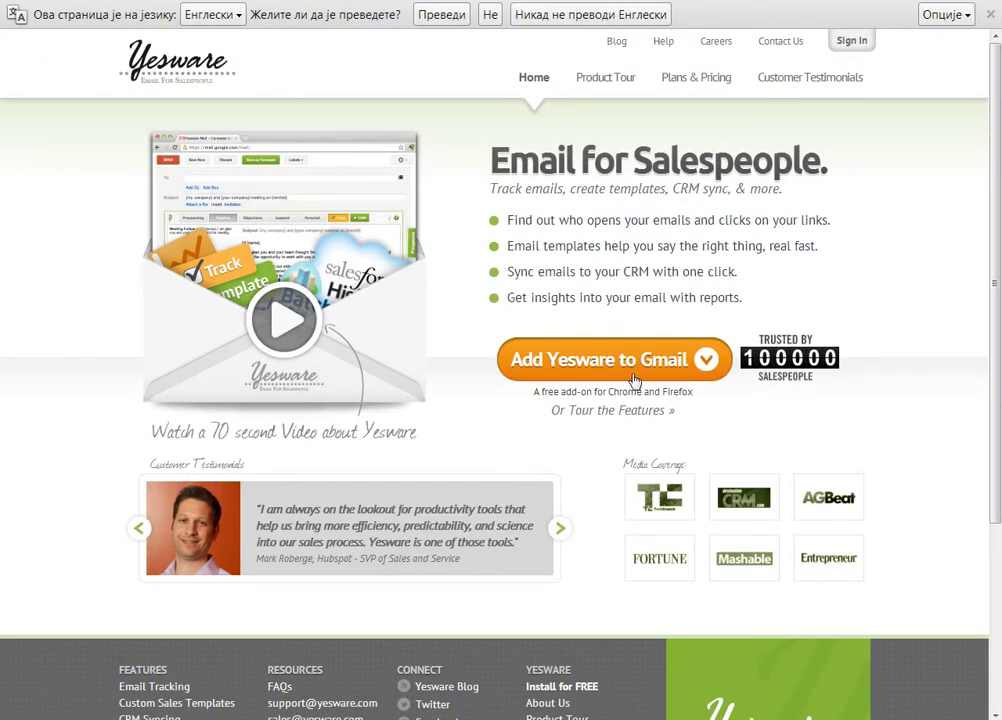
Step: Add the Yesware extension to Chrome and continue to its sign-in step
left_click(634, 370)
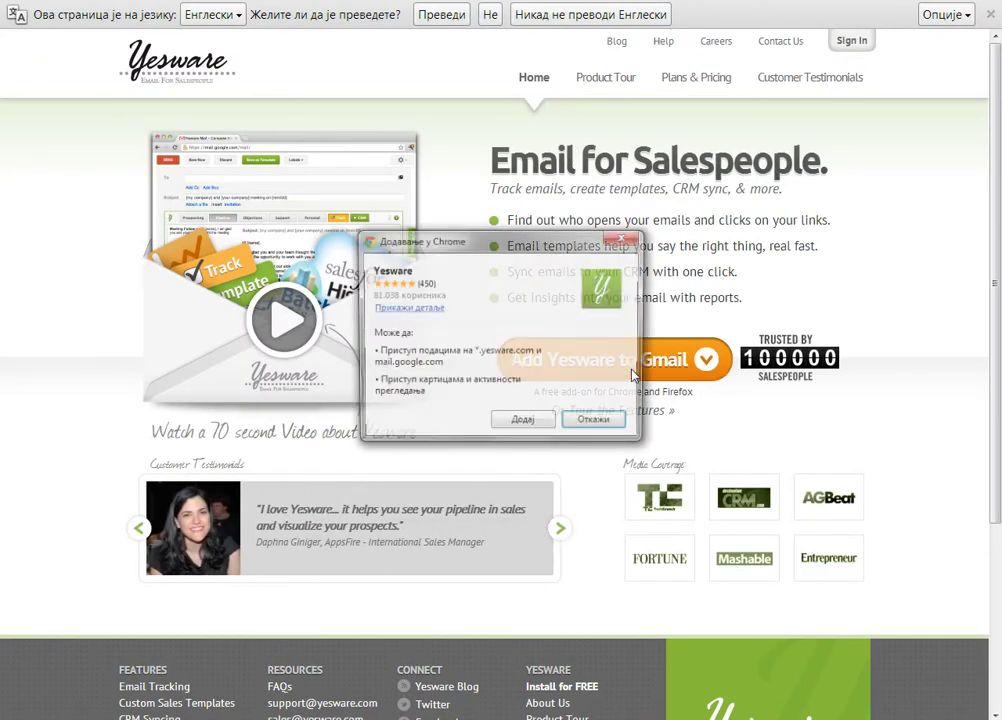
left_click(522, 419)
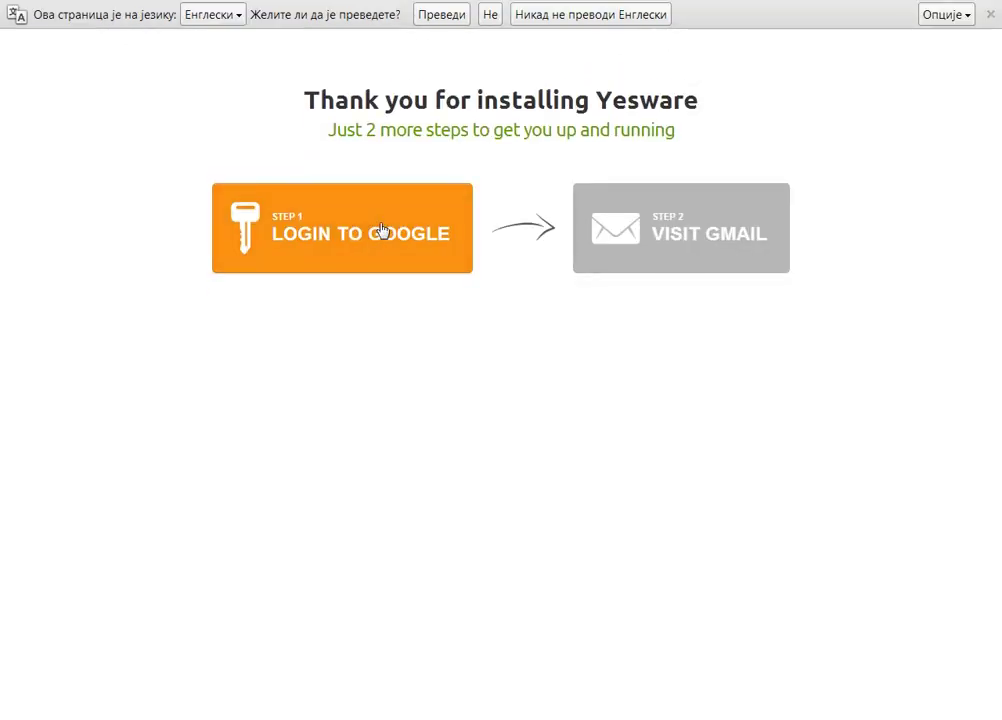
left_click(381, 231)
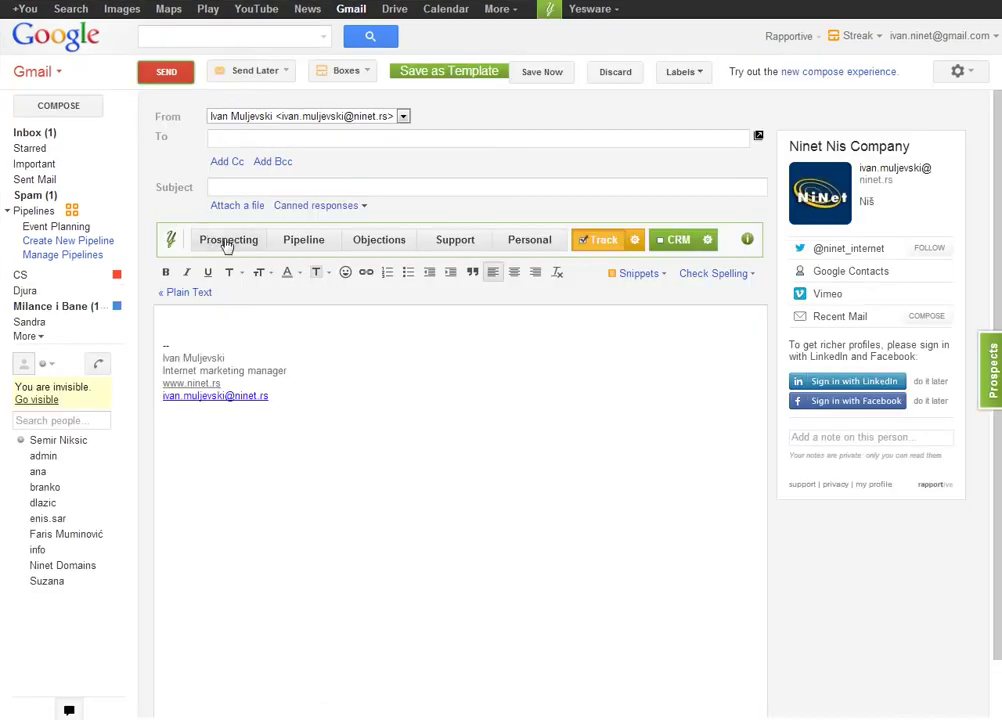
left_click(303, 240)
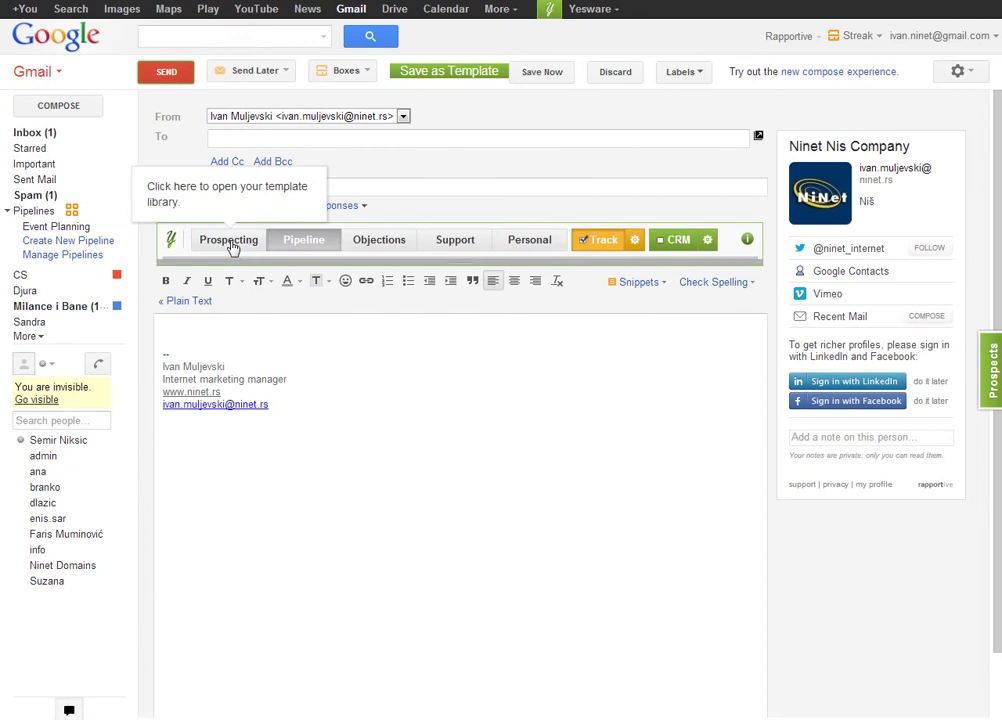
left_click(229, 240)
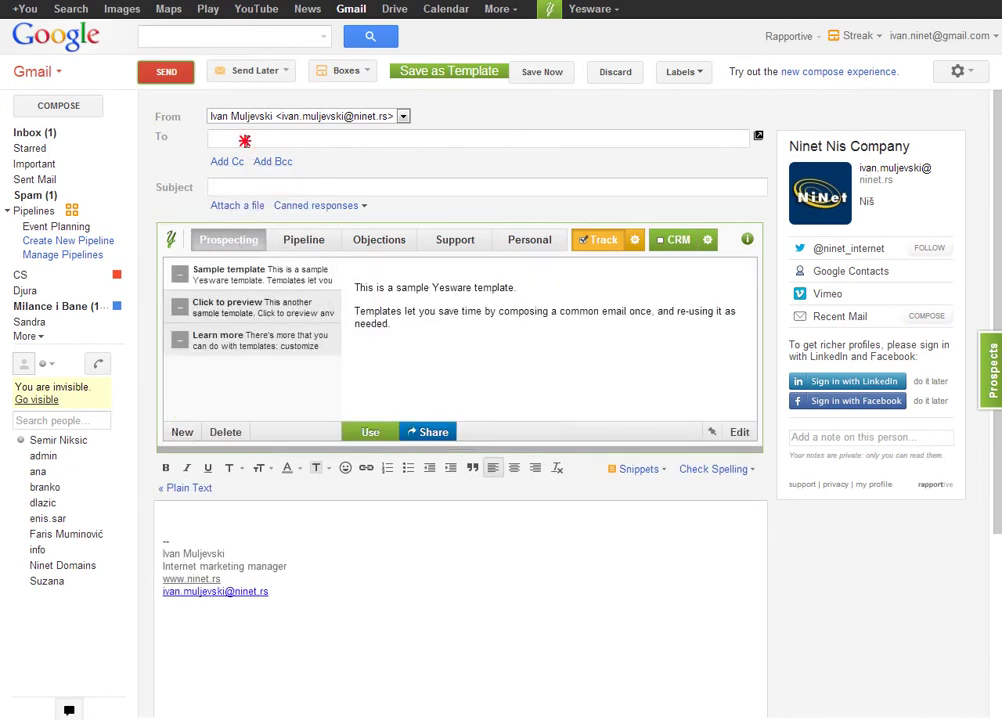
left_click(246, 138)
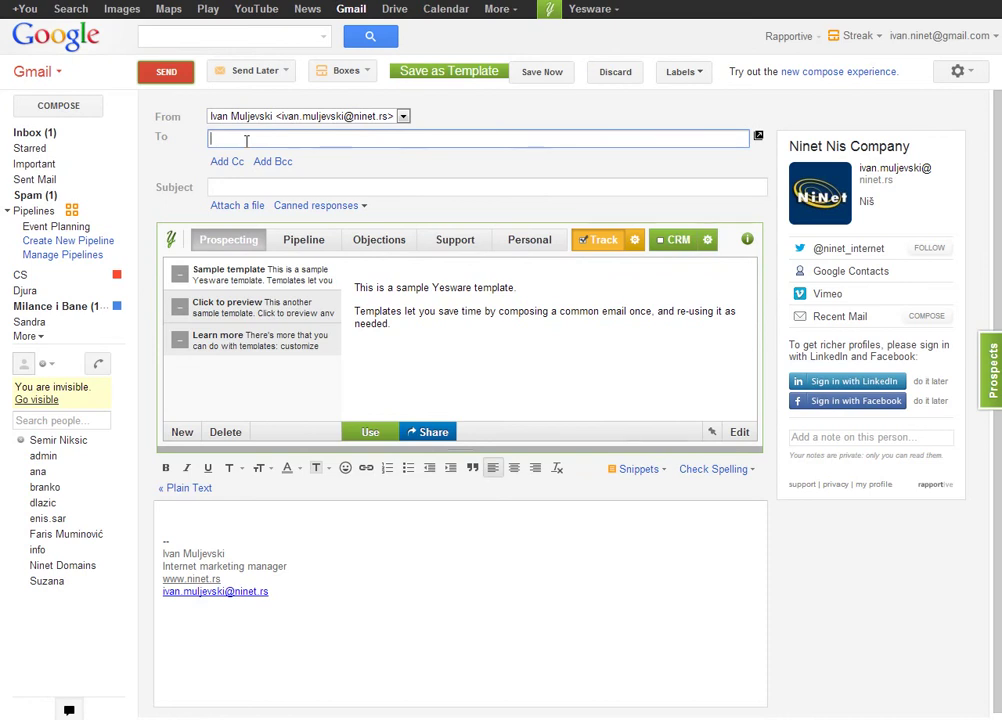
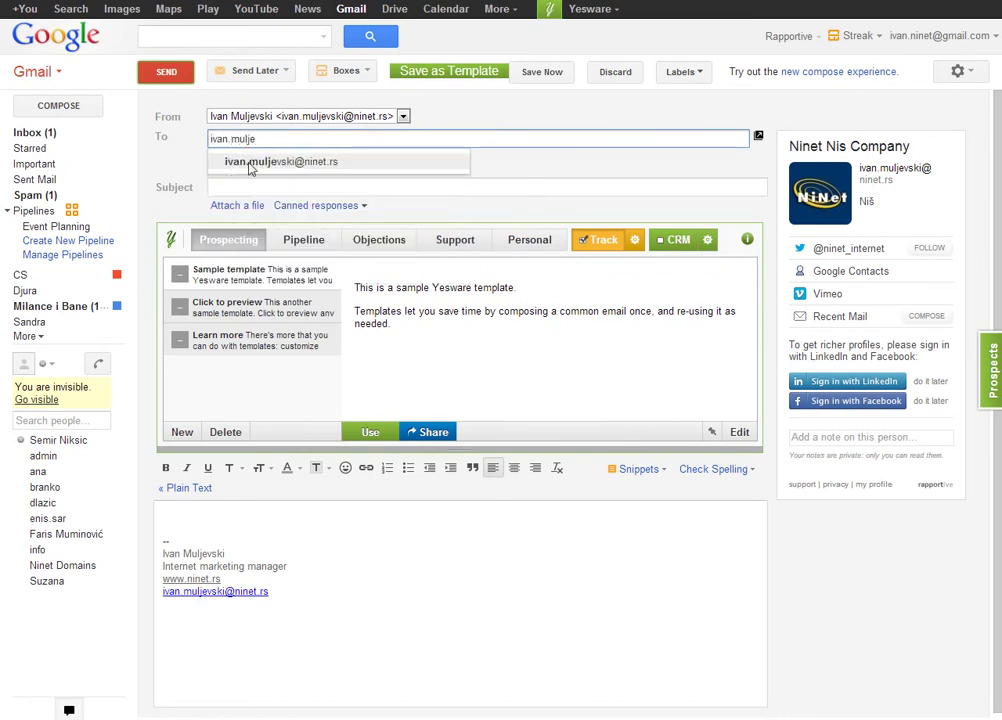
left_click(245, 187)
type("pracenje")
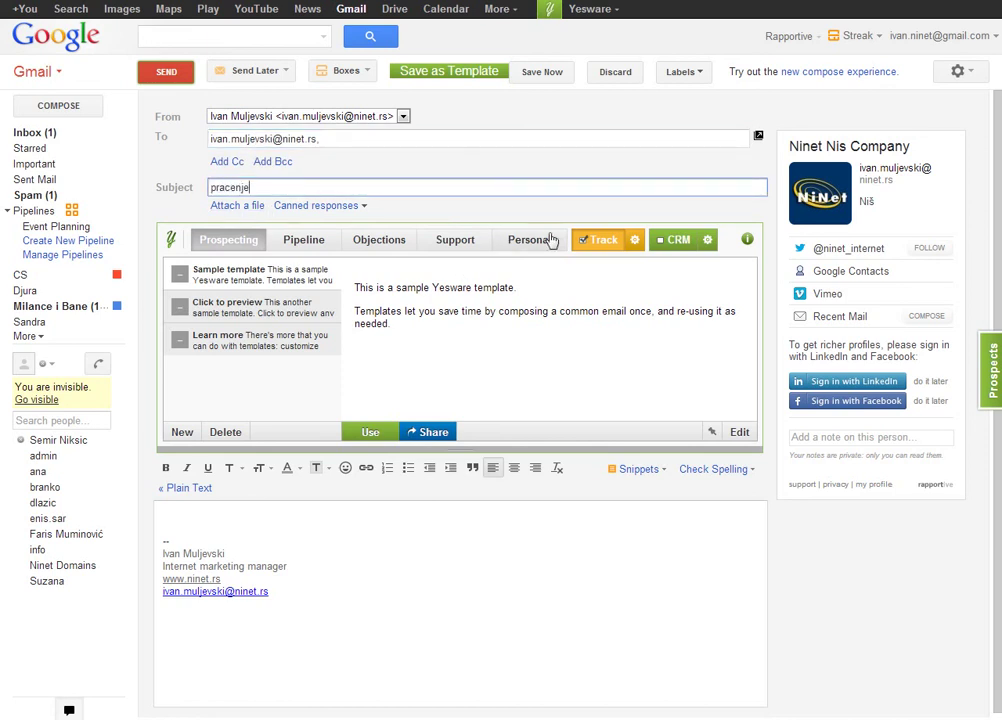
left_click(584, 243)
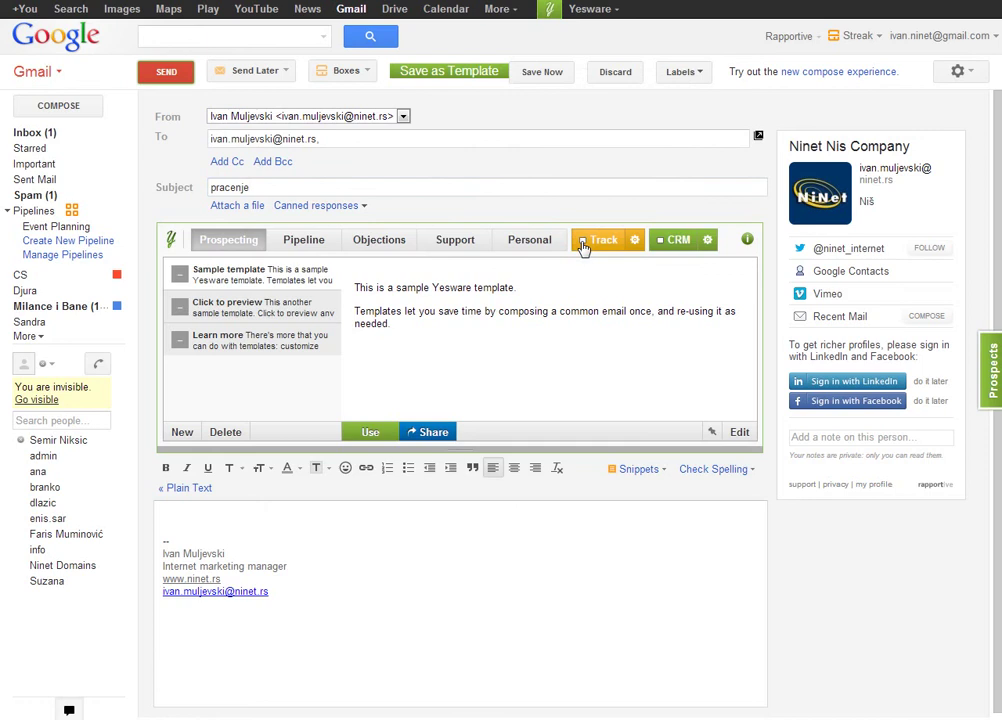
left_click(584, 243)
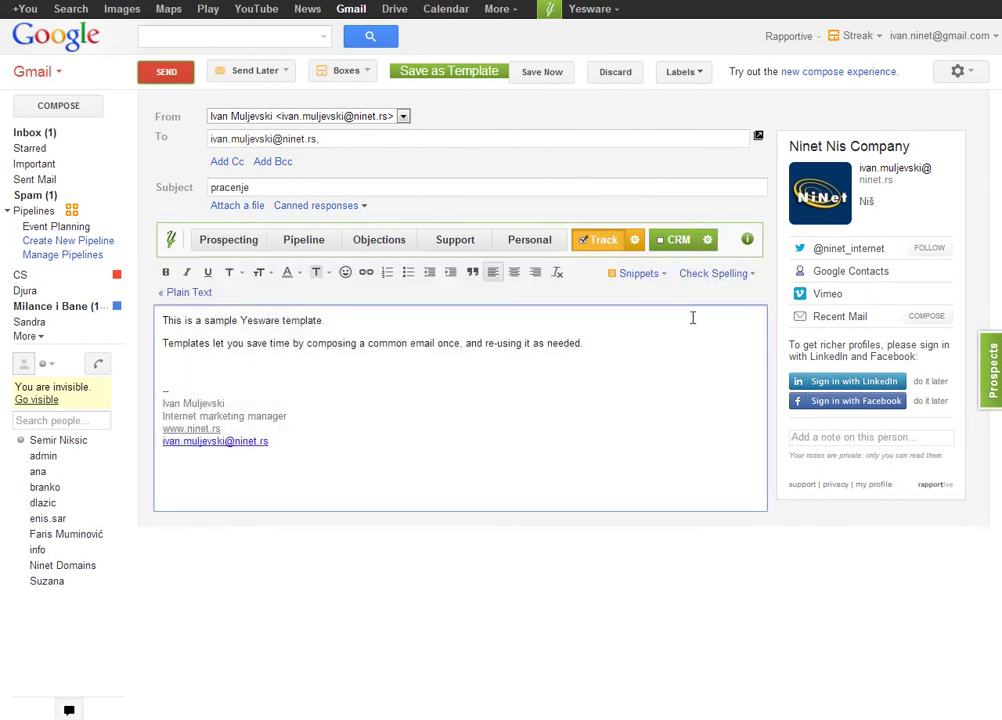
Step: Check the Snippets menu, then send the tracked 'pracenje' email
left_click(639, 273)
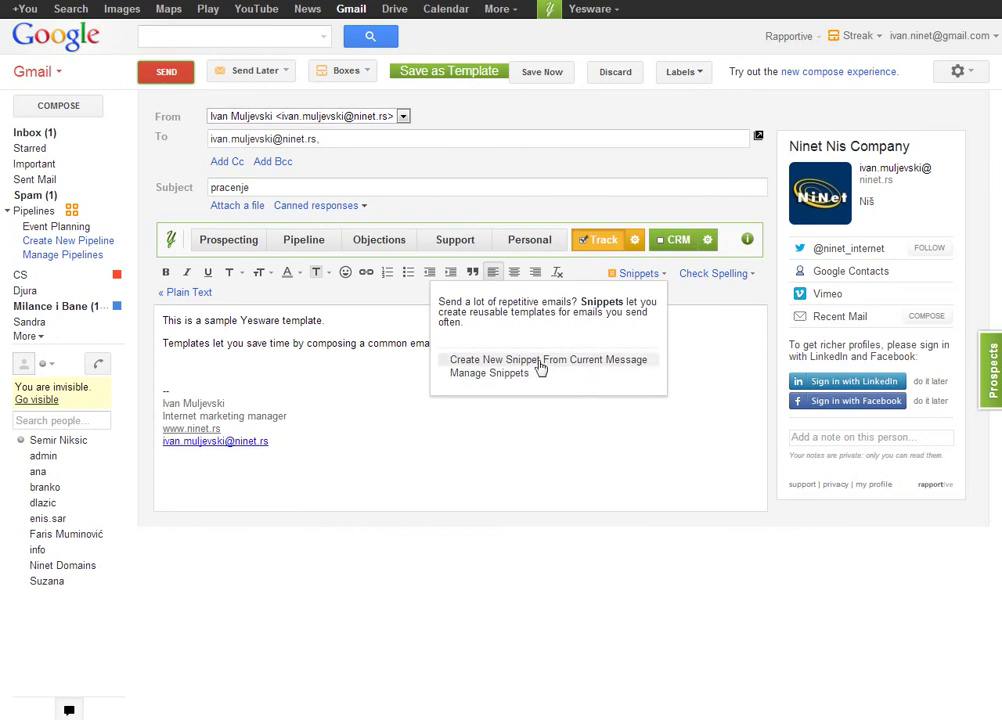
left_click(690, 420)
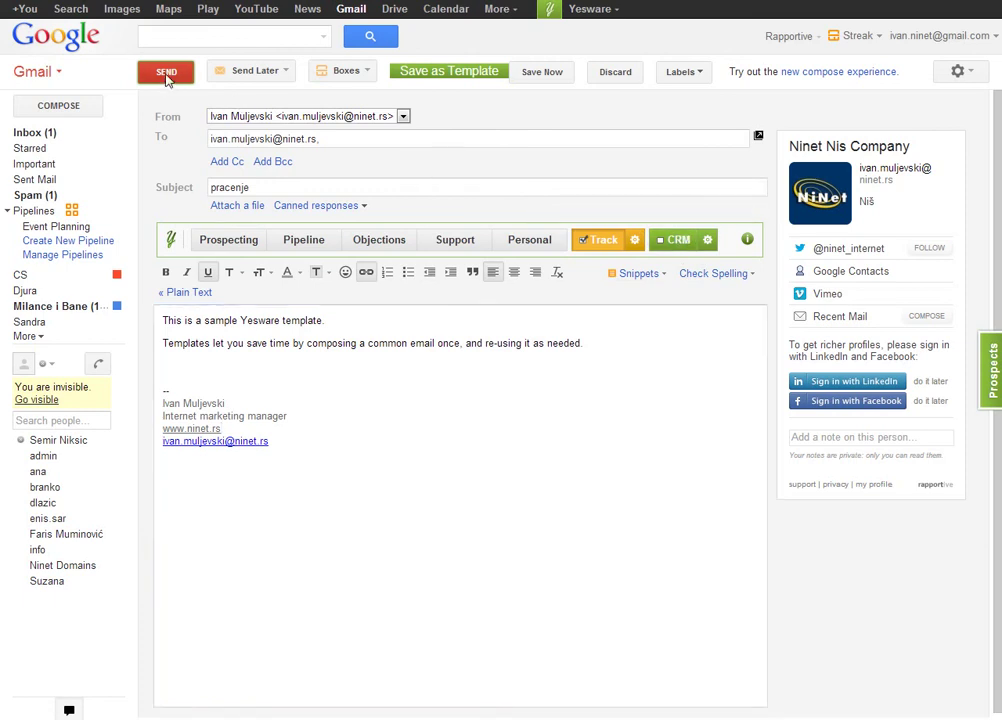
left_click(167, 74)
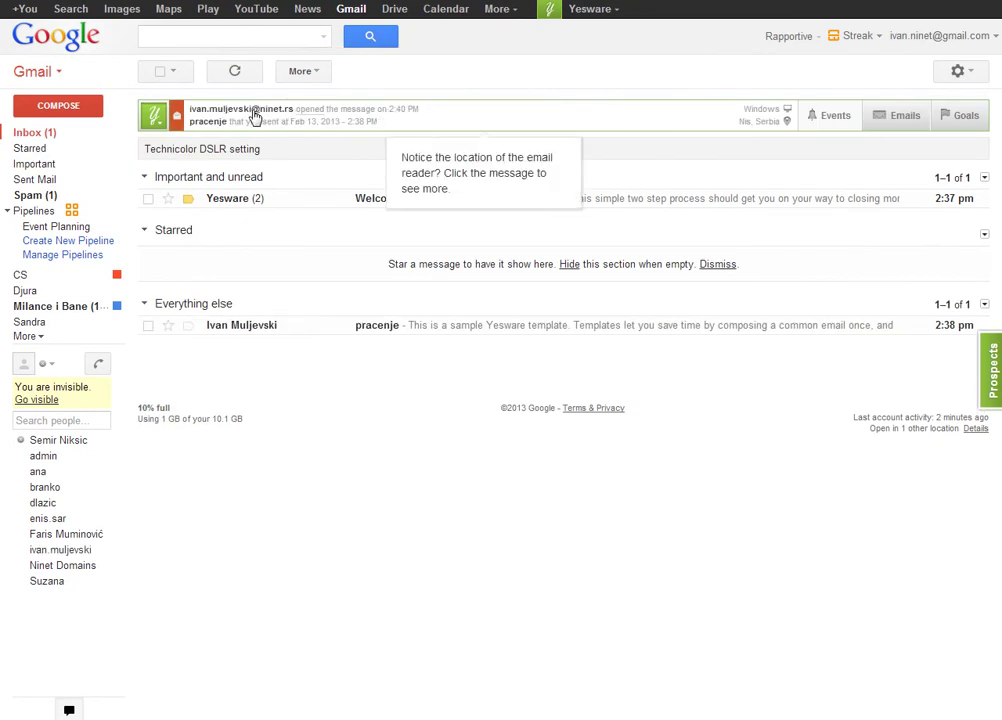
Step: Expand the Yesware tracking notice into the Events panel
left_click(257, 115)
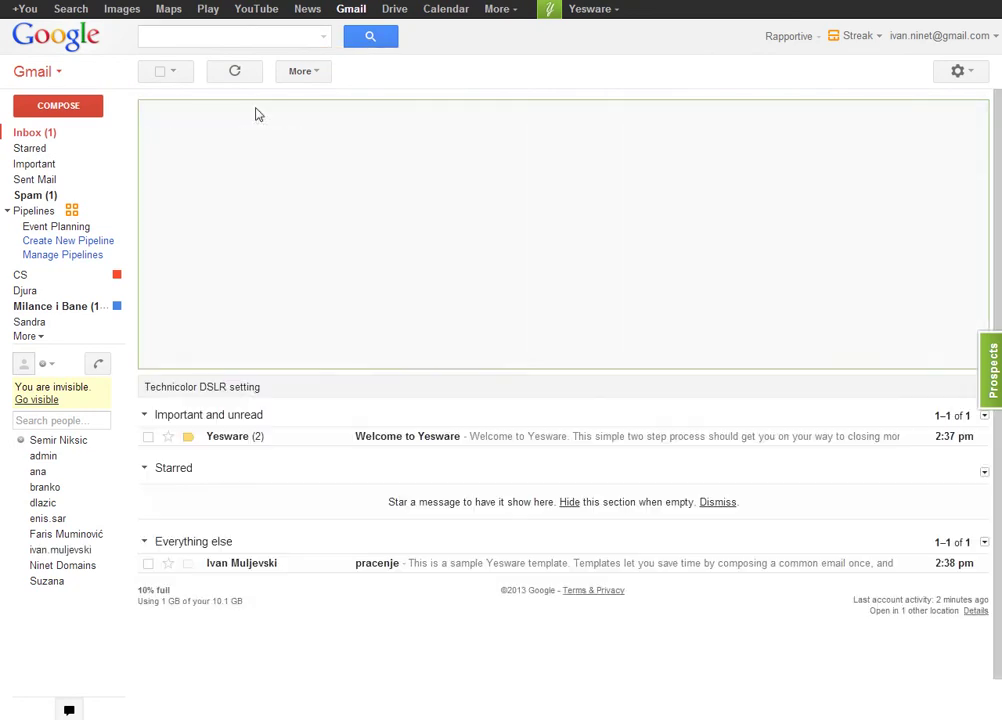